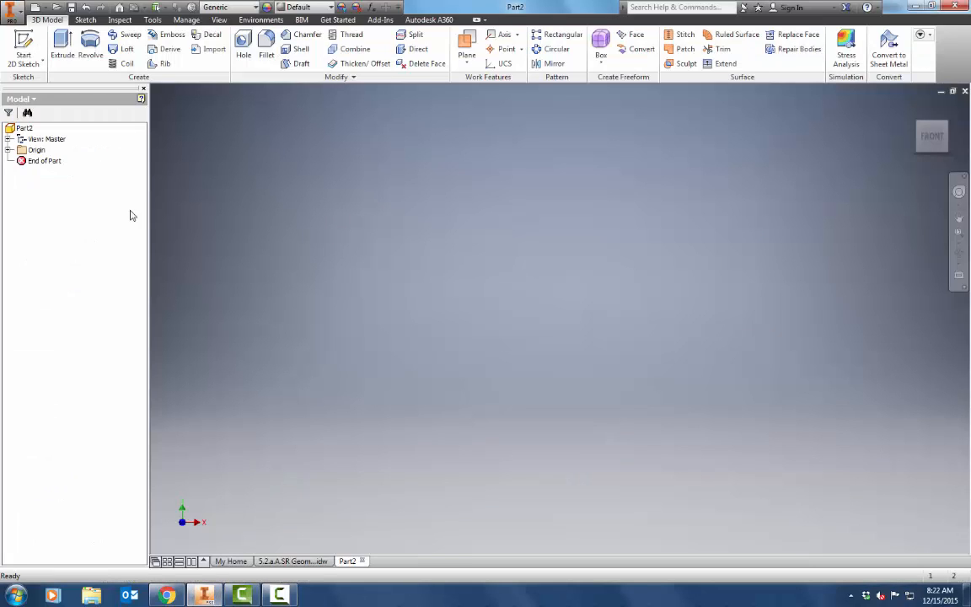
- Start a sketch on the front origin plane and draw a rectangle up and to the right from the origin
click(25, 41)
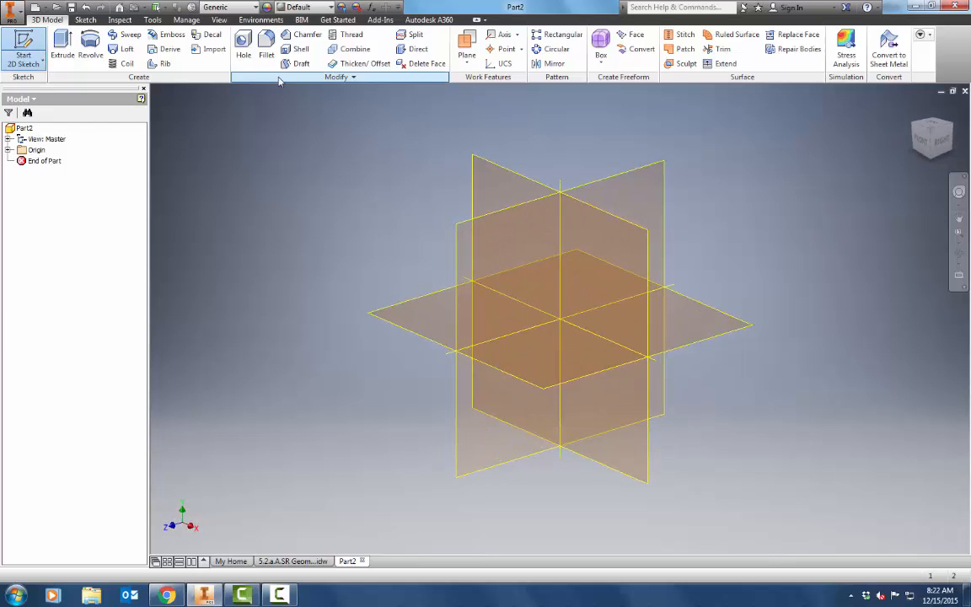
click(512, 177)
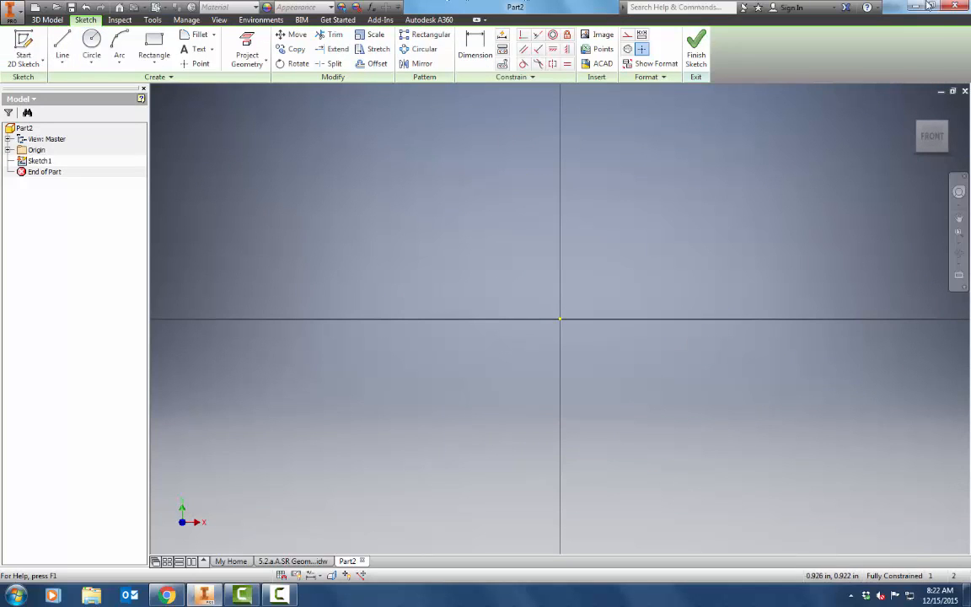
click(154, 44)
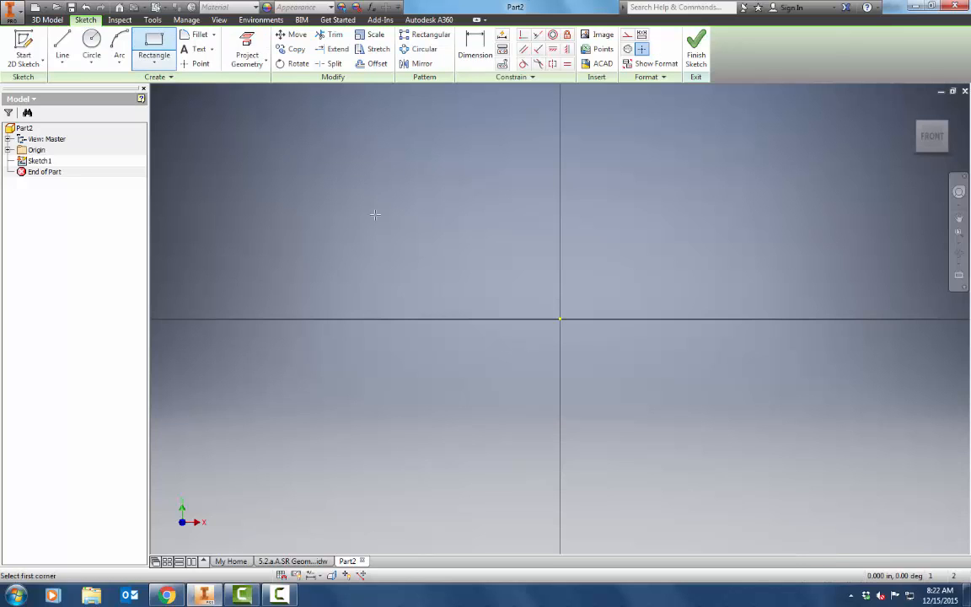
click(560, 318)
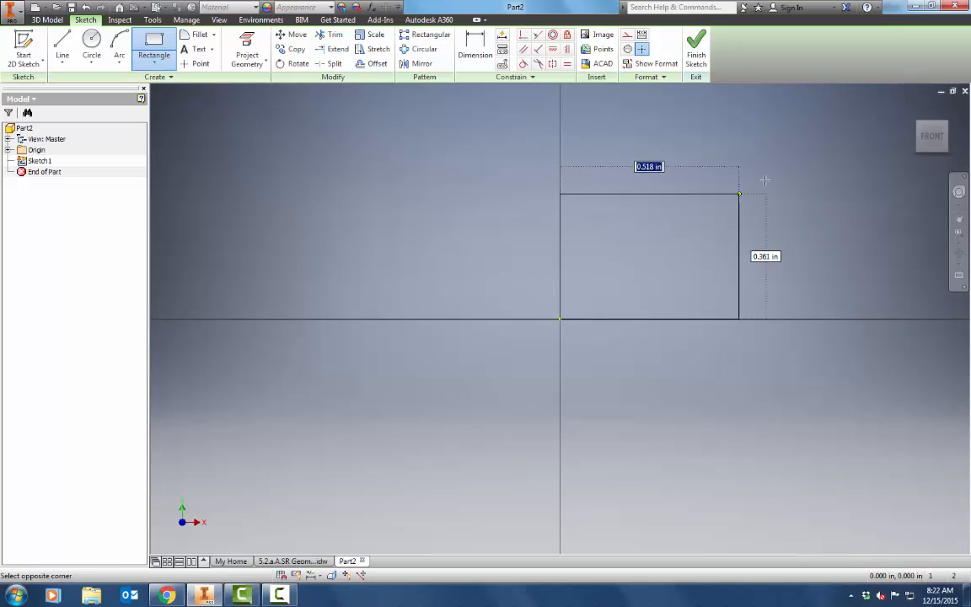
click(800, 154)
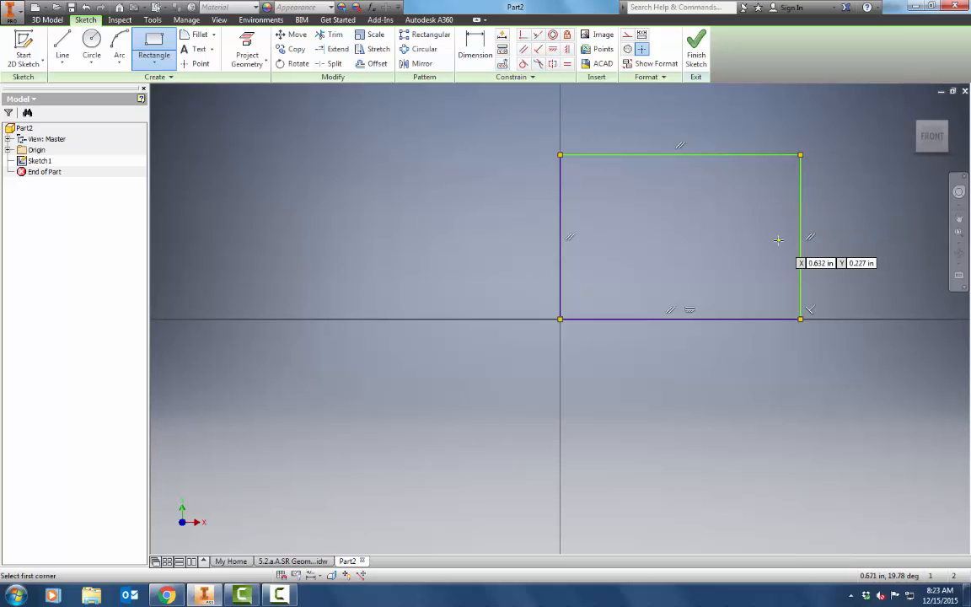
- Switch to Chrome and review the Activity 5.2a Geometric Constraints procedure with its before and after images
click(167, 595)
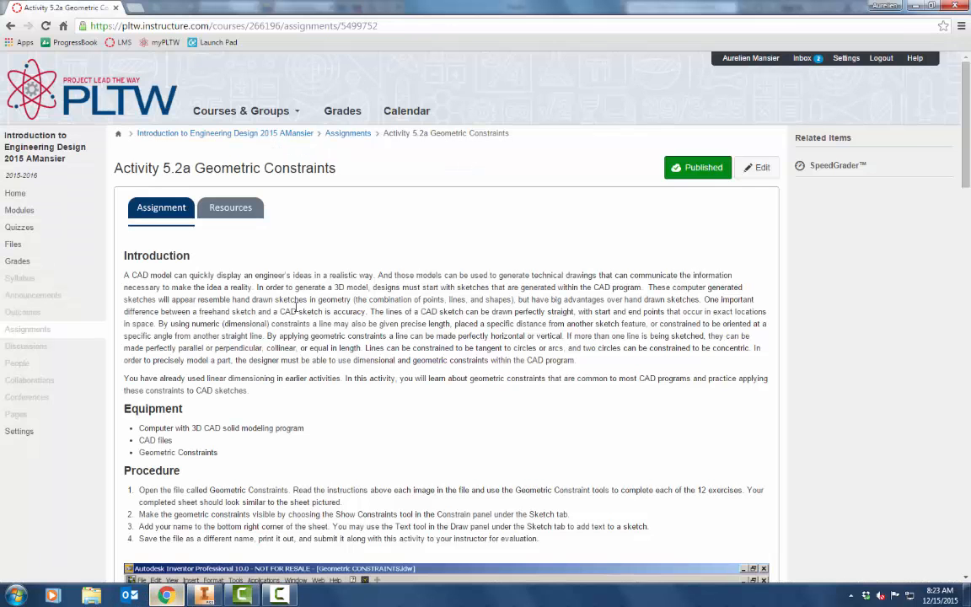
scroll(329, 299, down, 3)
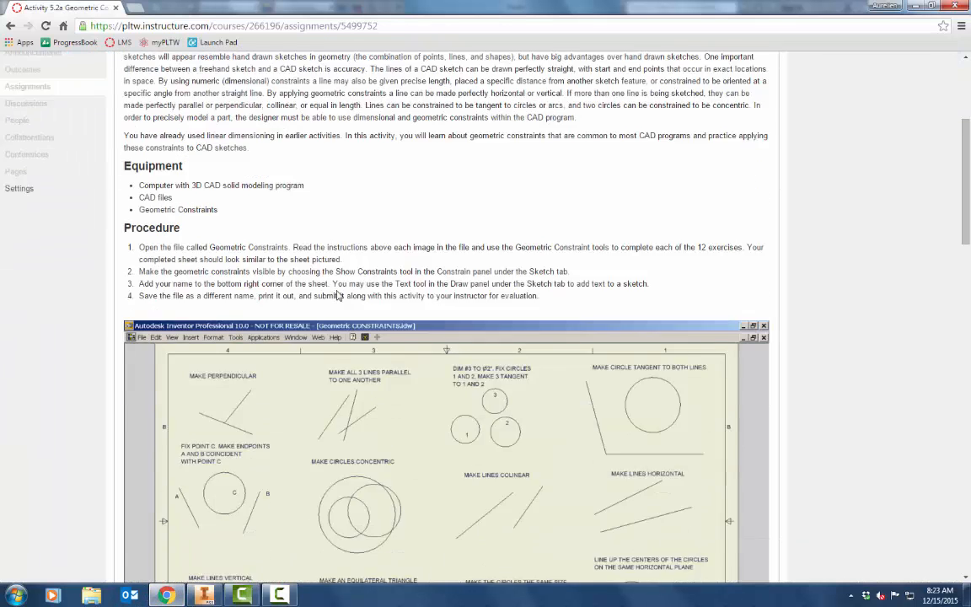
scroll(337, 296, down, 2)
scroll(335, 243, down, 1)
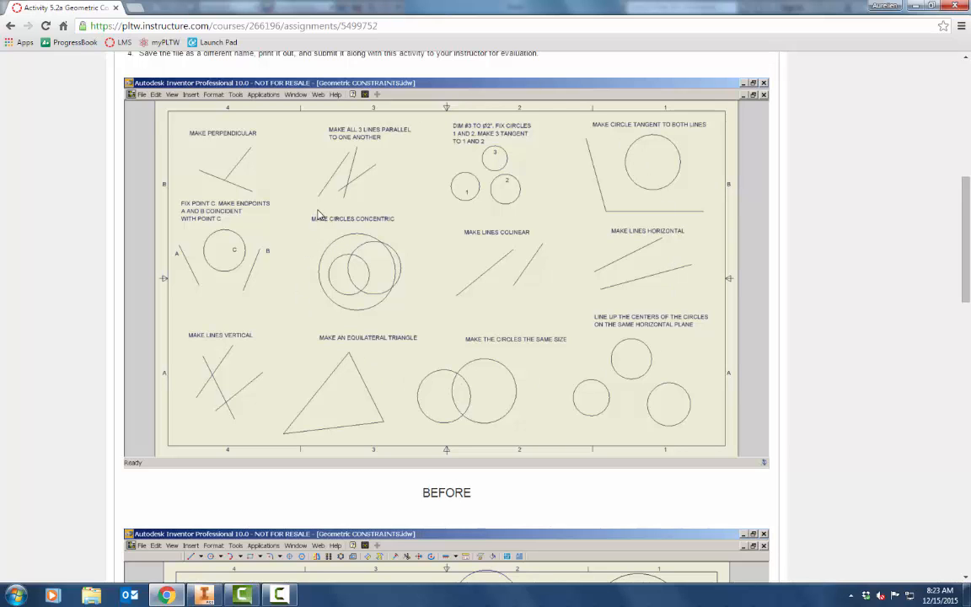
scroll(318, 215, down, 4)
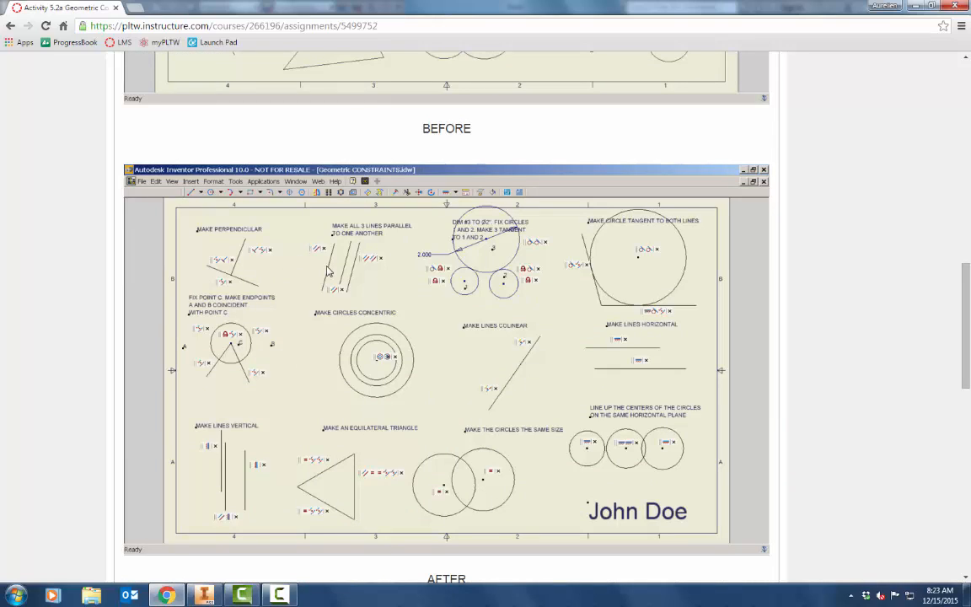
- Switch back to Inventor, go to the 5.2.a.A.SR GeometricConstraints drawing and open its Sketch1 for editing
click(204, 595)
click(286, 561)
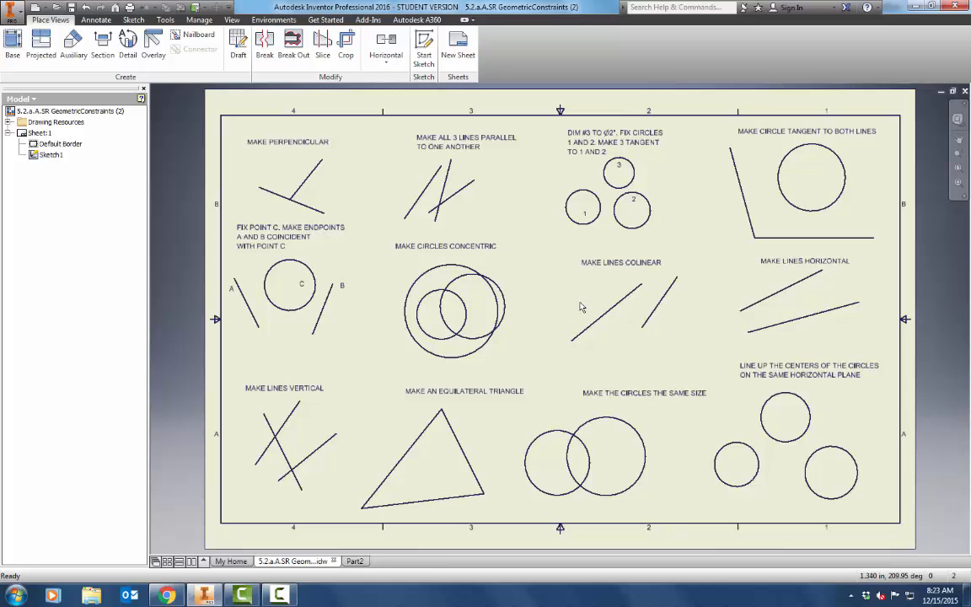
double_click(48, 155)
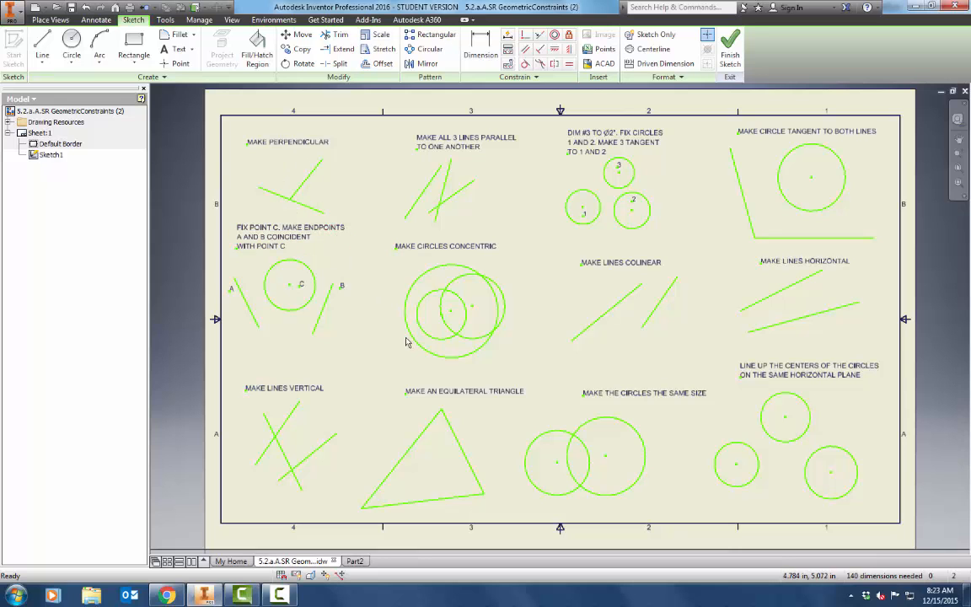
- Apply a perpendicular constraint between the two lines in the MAKE PERPENDICULAR exercise
scroll(237, 145, up, 5)
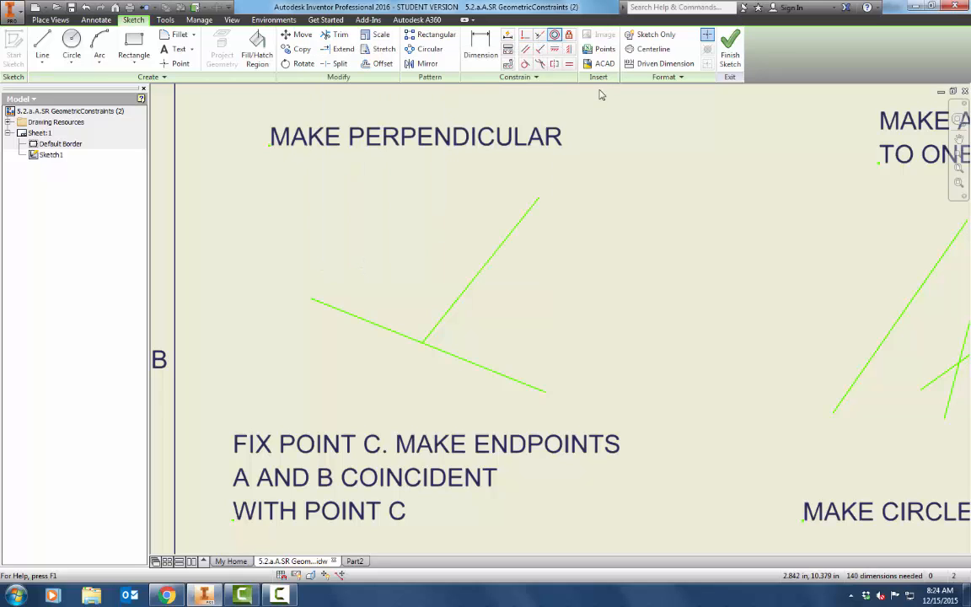
click(540, 51)
click(496, 255)
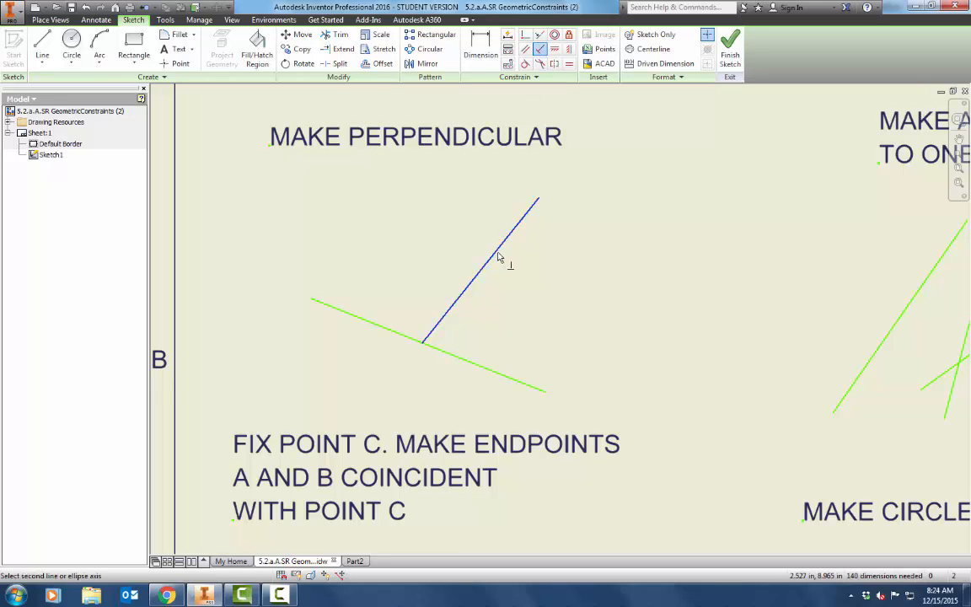
click(402, 335)
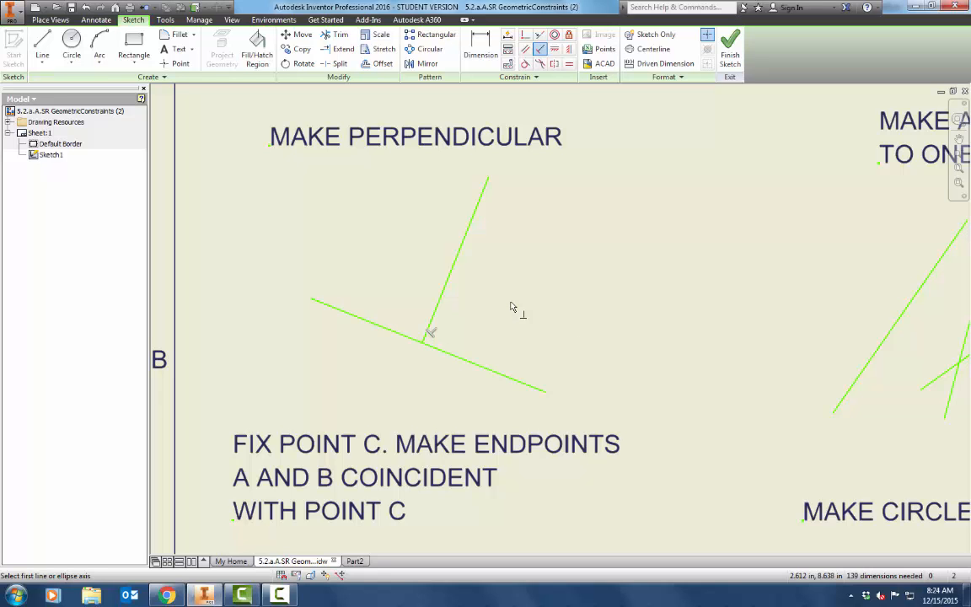
- Dimension circle 3 in the three-circle tangency exercise with a diameter of 2 in
scroll(481, 316, down, 5)
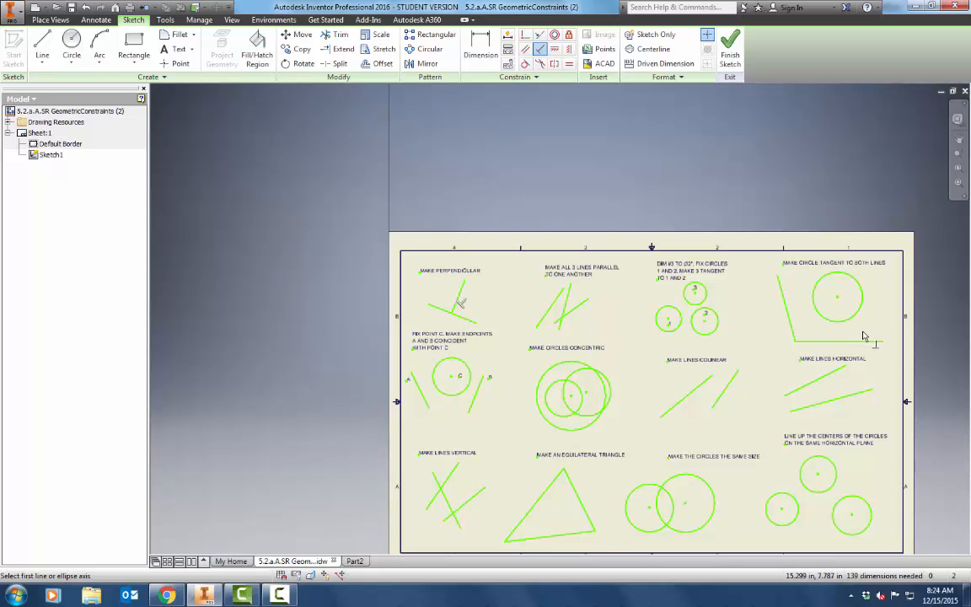
scroll(845, 329, up, 3)
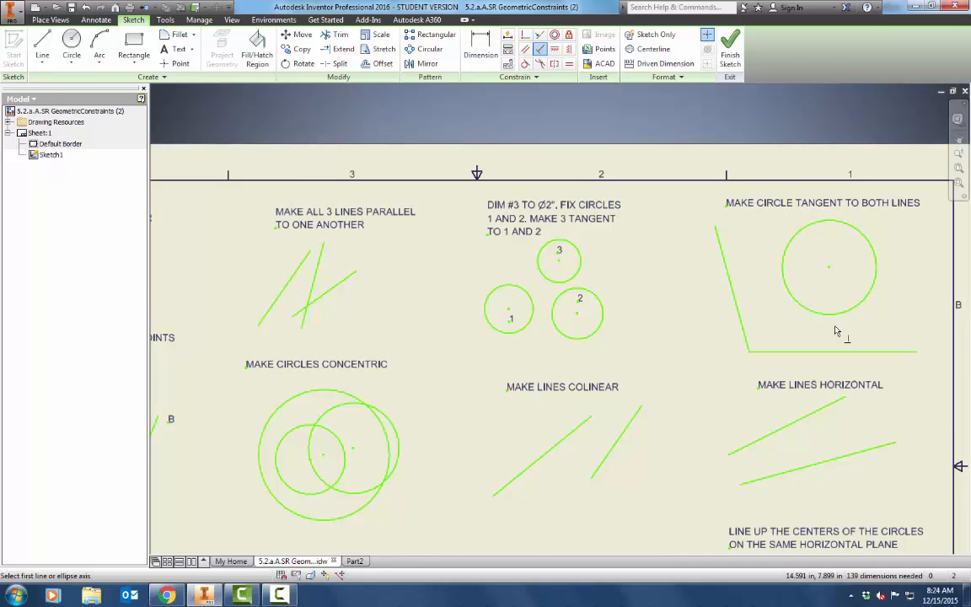
scroll(836, 330, up, 2)
scroll(831, 330, down, 3)
scroll(557, 275, up, 3)
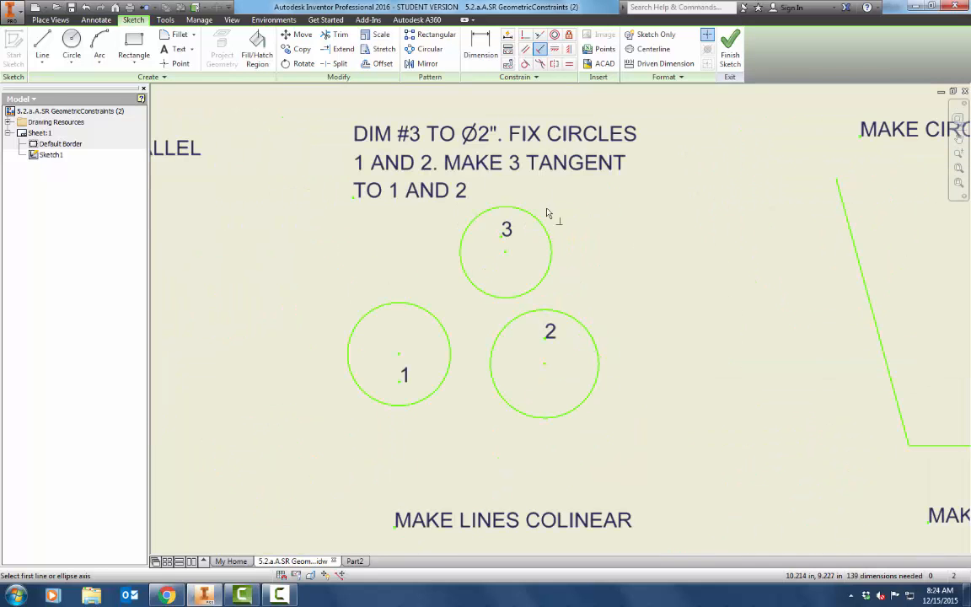
key(Escape)
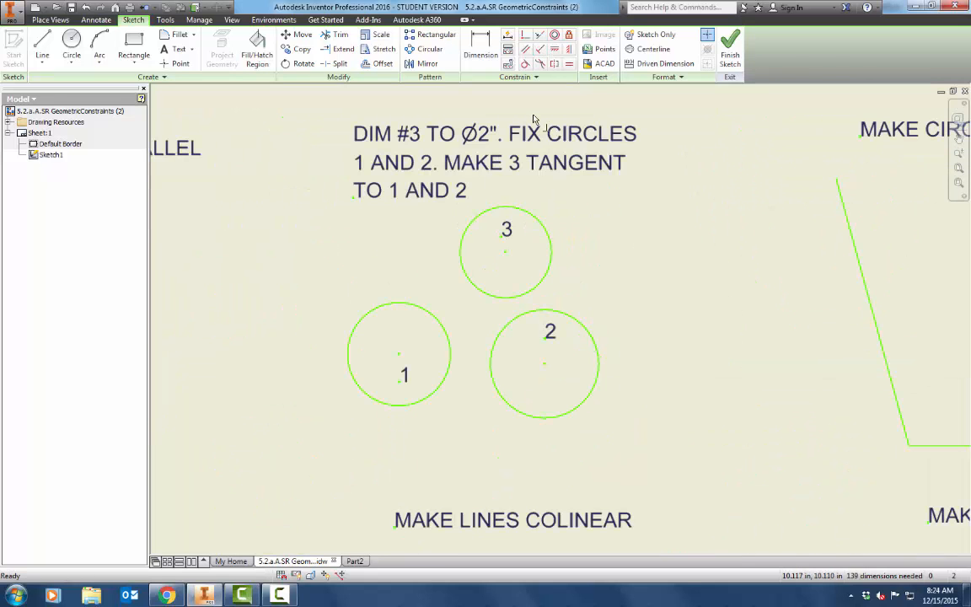
click(382, 165)
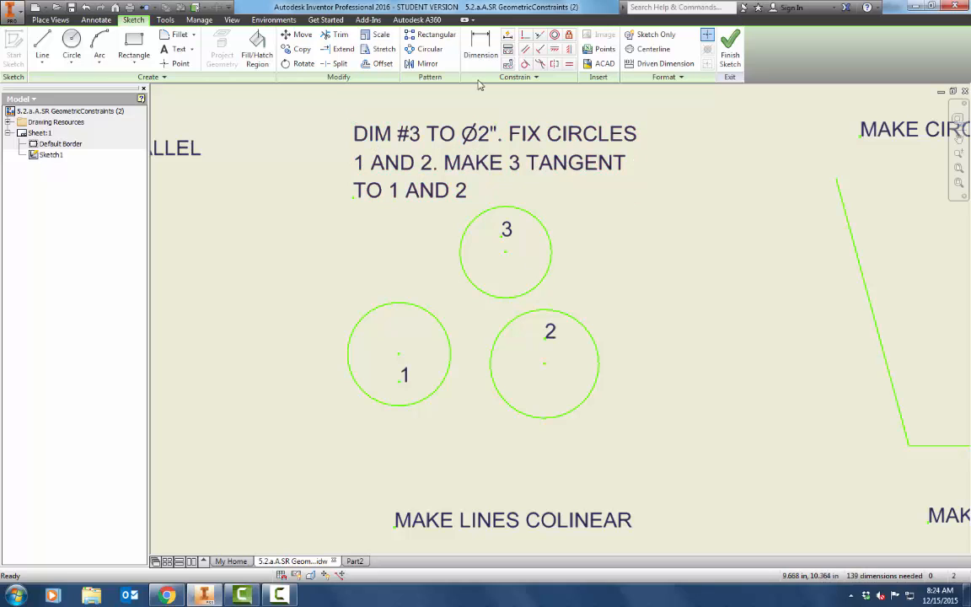
click(481, 44)
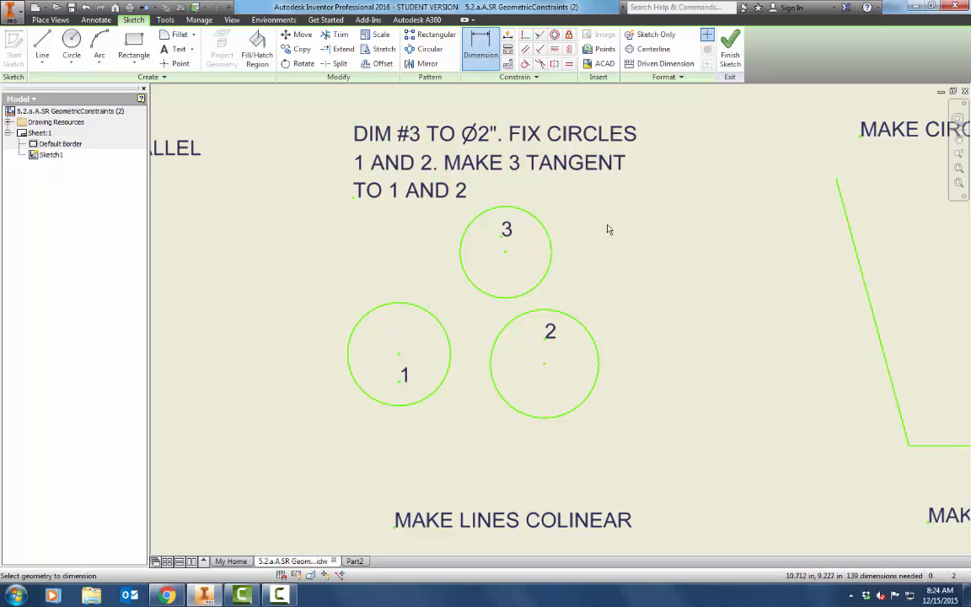
click(554, 246)
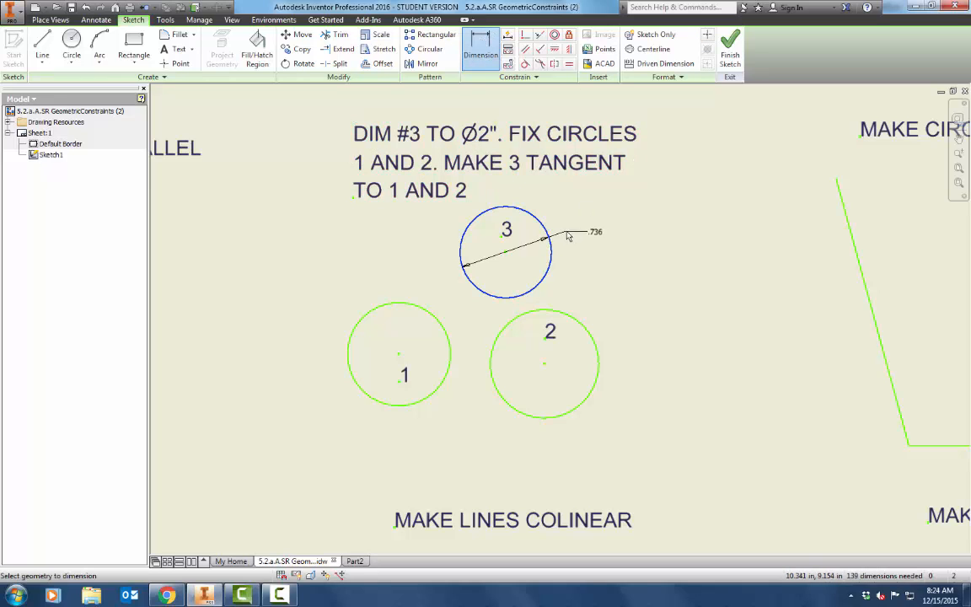
click(598, 215)
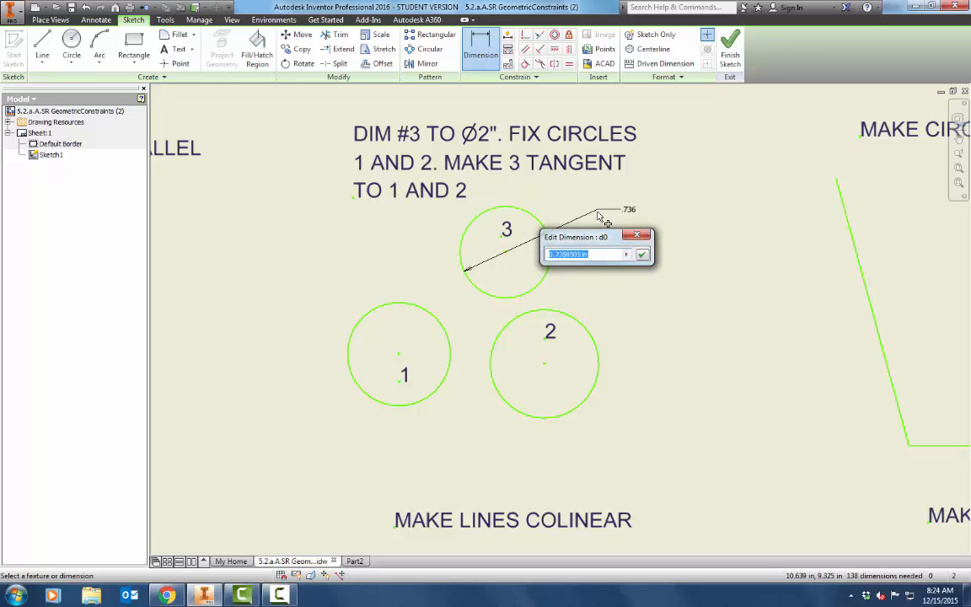
text(2)
key(Return)
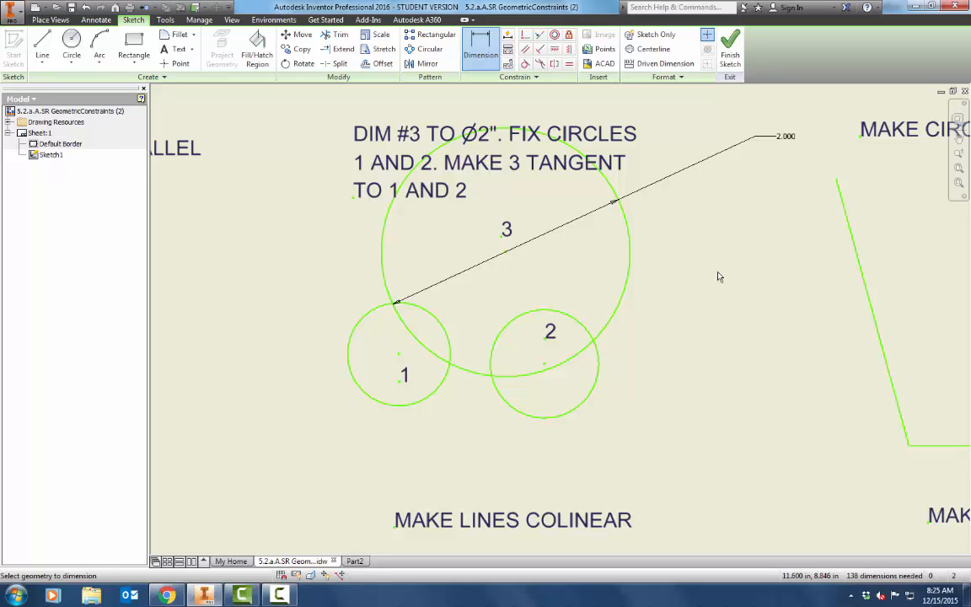
- Apply fix constraints to circles 1 and 2 in the tangency exercise
click(568, 34)
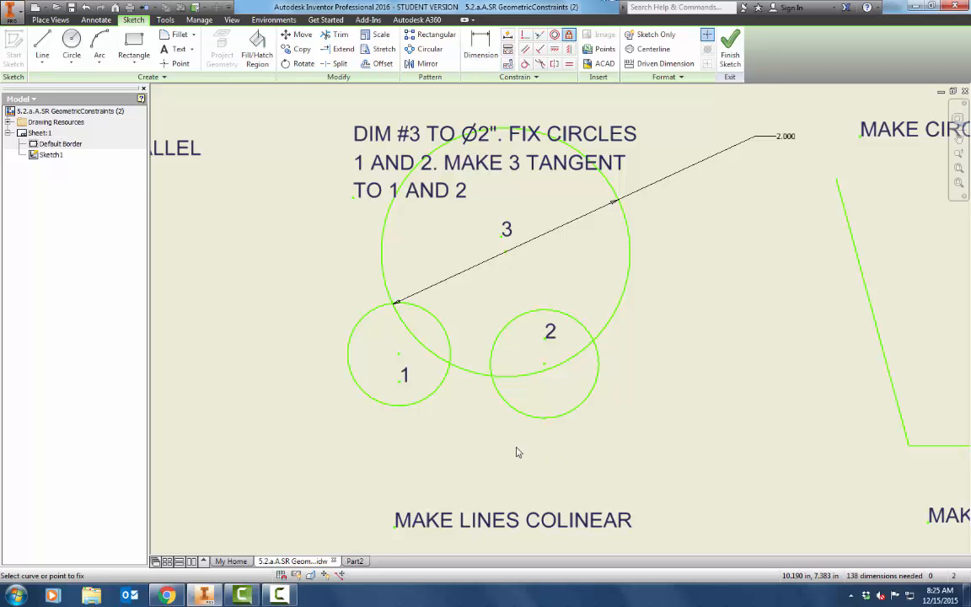
click(426, 401)
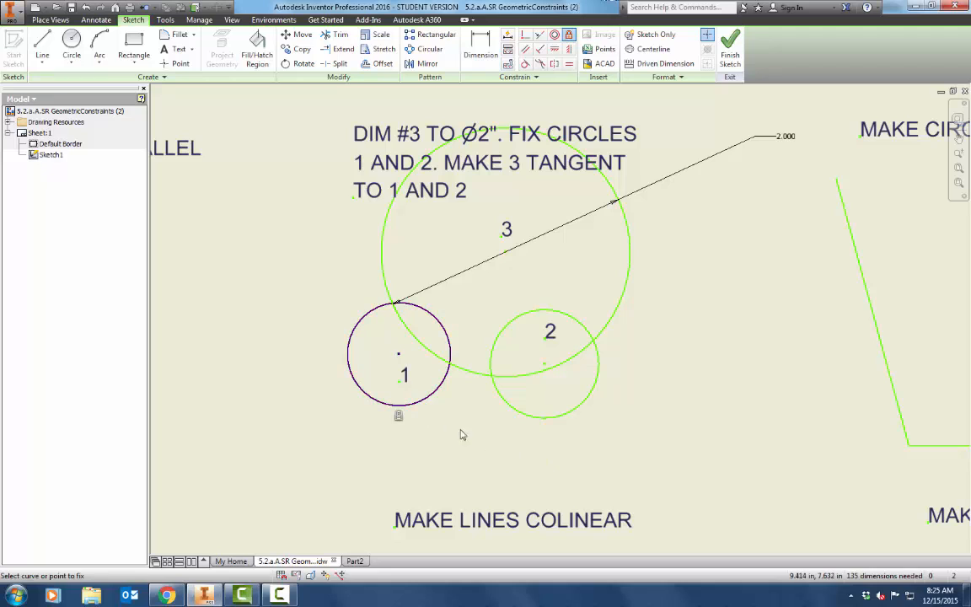
click(528, 419)
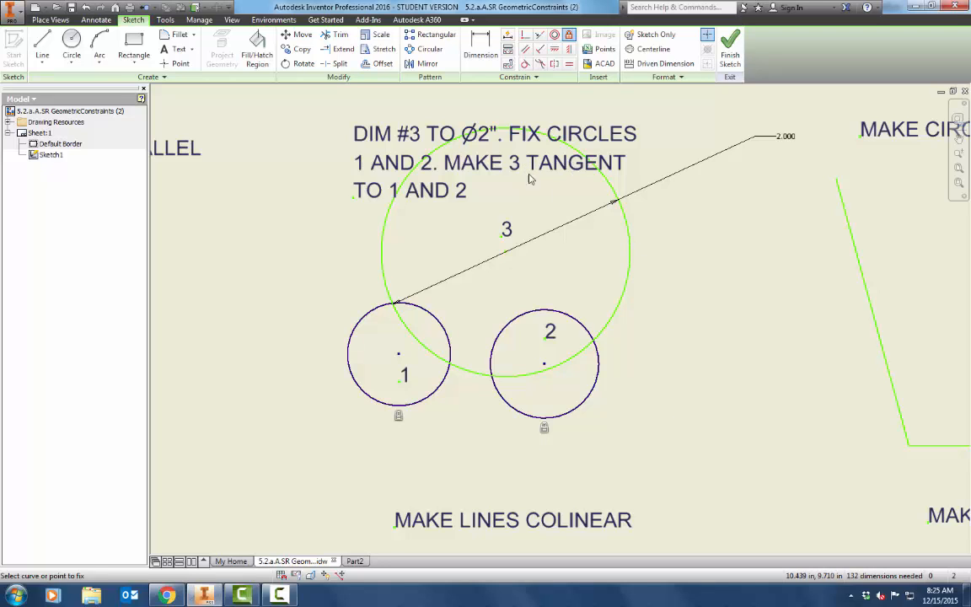
- Make circle 3 tangent to circles 1 and 2, then compare it with the assignment's after image in Chrome and return to Inventor
click(524, 65)
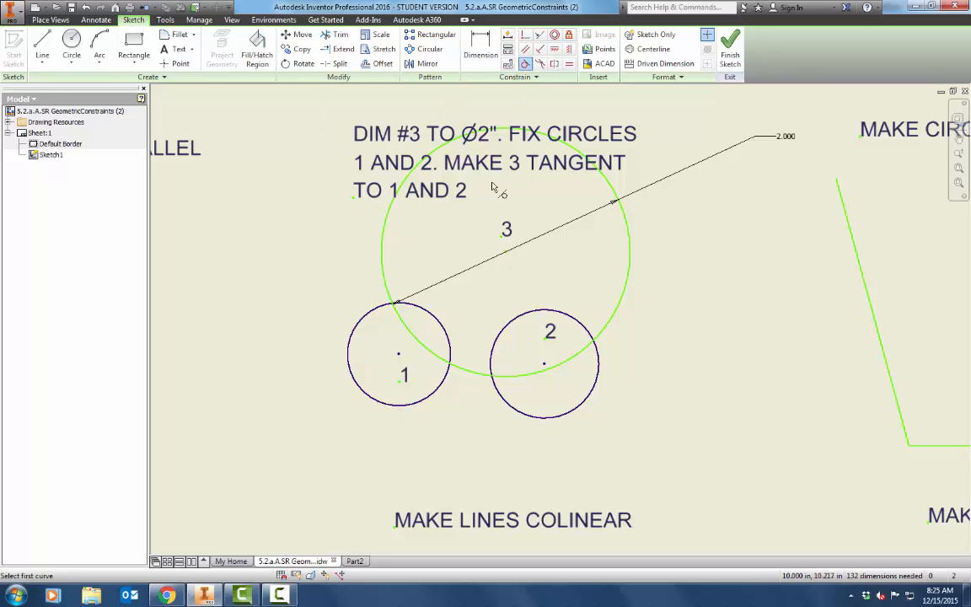
click(433, 319)
click(430, 348)
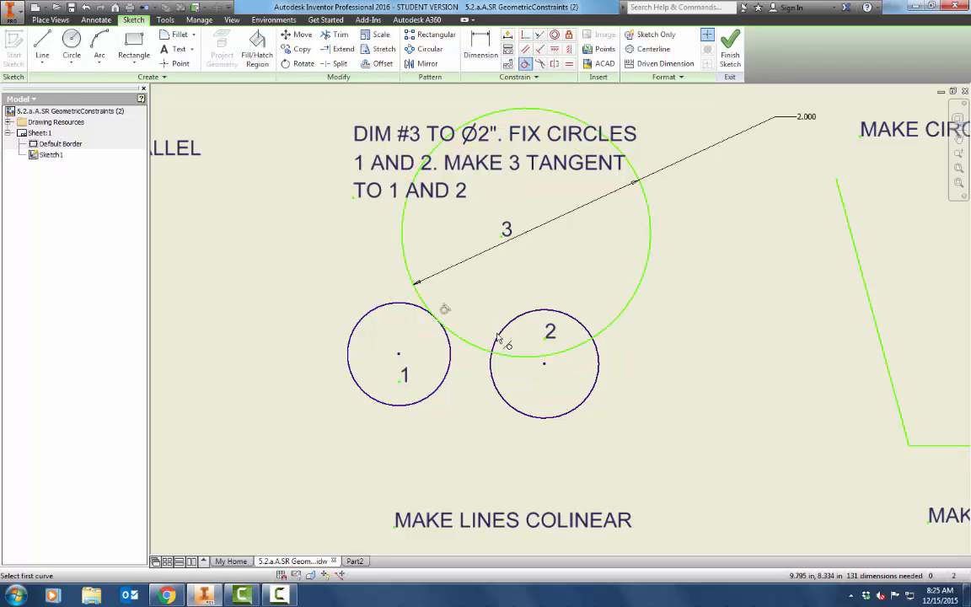
click(518, 331)
click(531, 360)
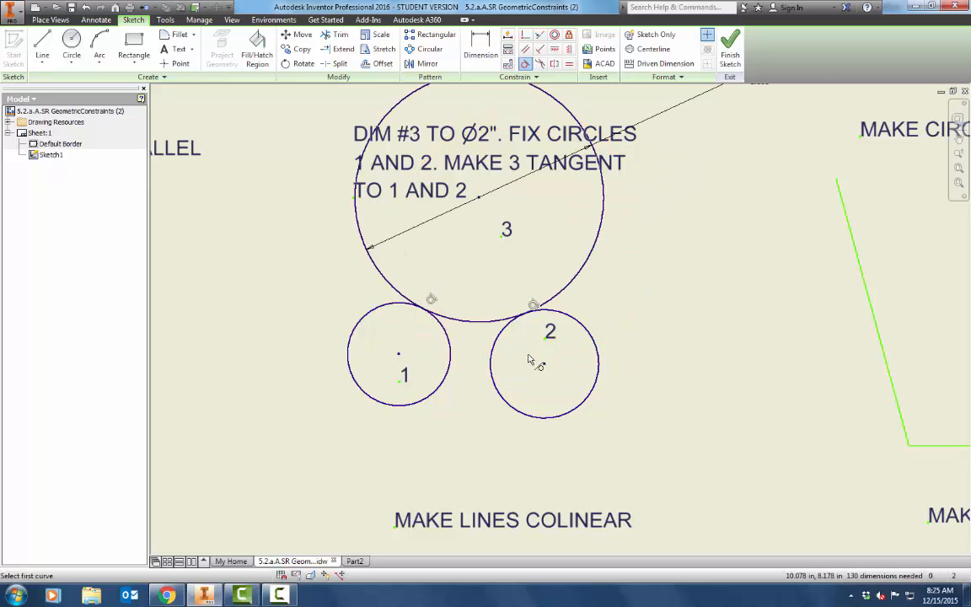
click(168, 595)
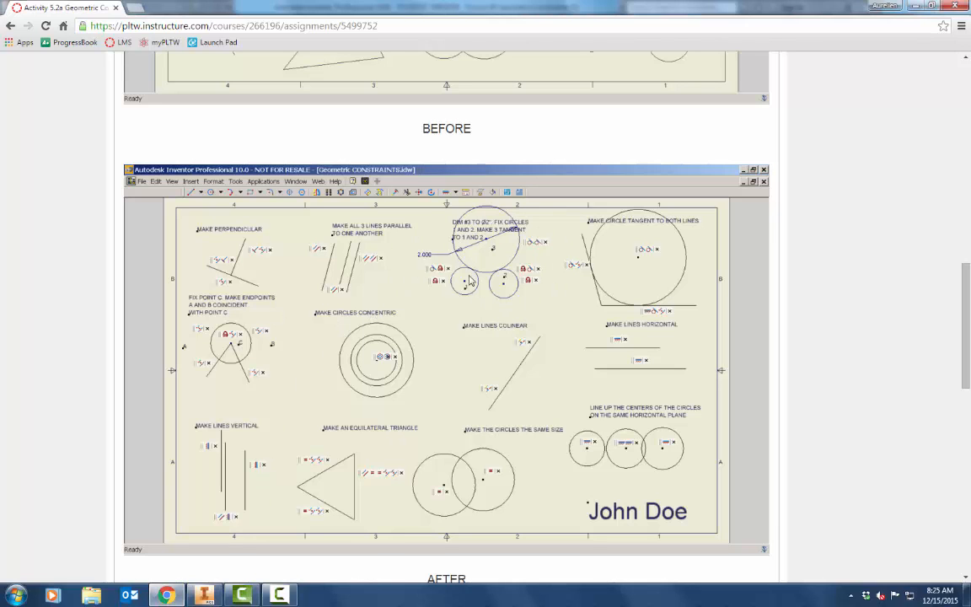
click(207, 597)
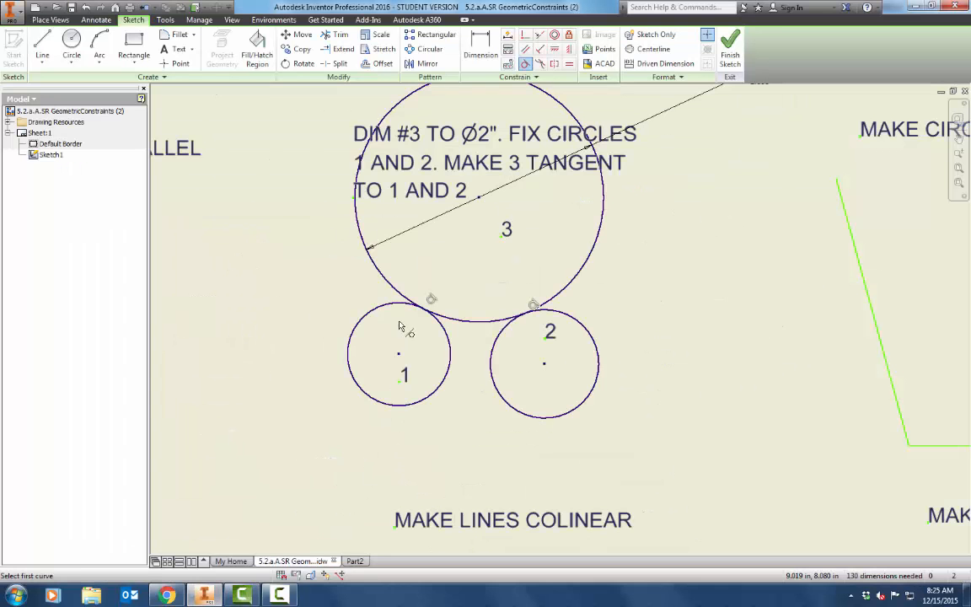
- Apply a fix constraint to circle C in the FIX POINT C exercise
scroll(478, 434, up, 3)
scroll(674, 268, up, 3)
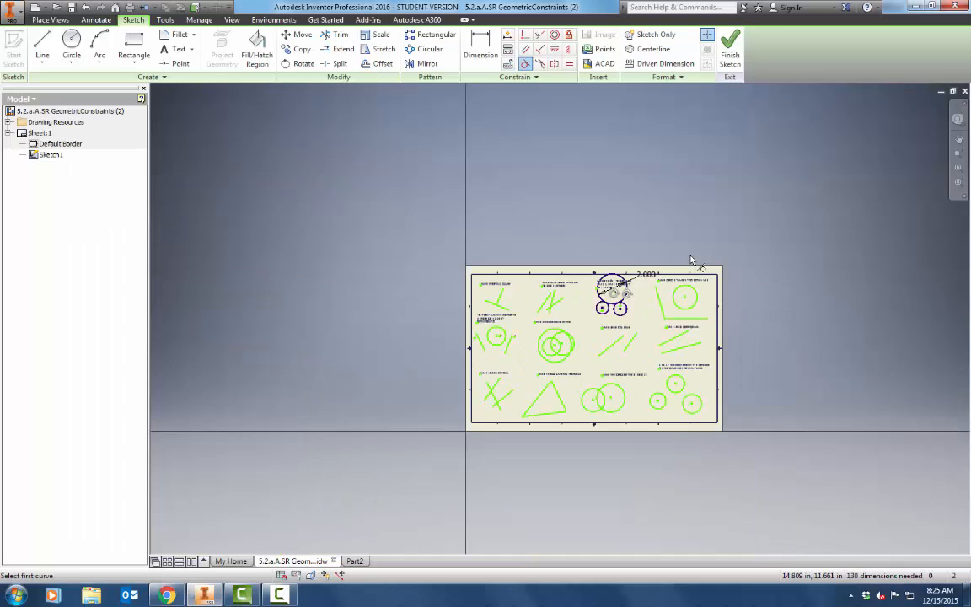
scroll(497, 329, down, 6)
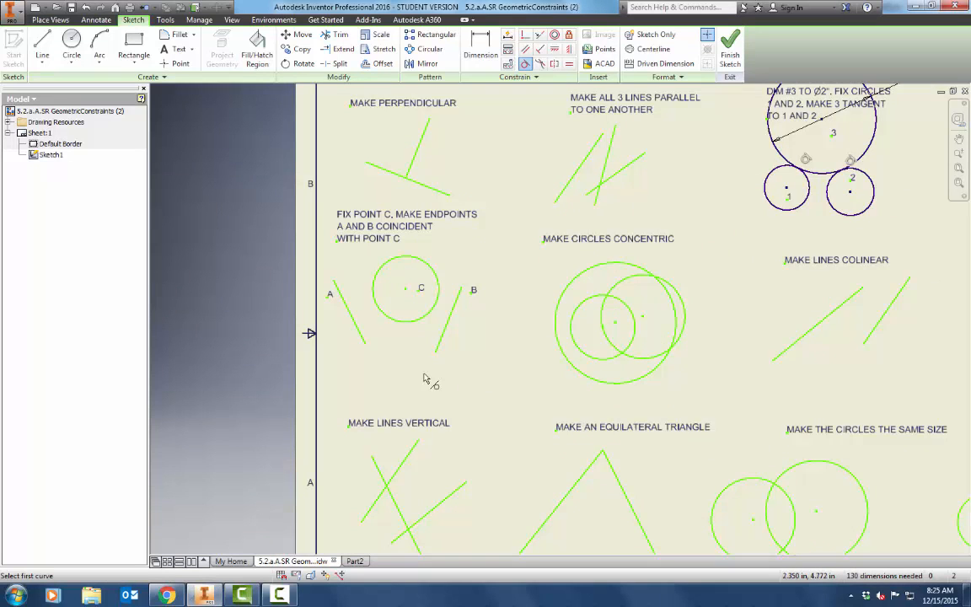
scroll(373, 303, down, 3)
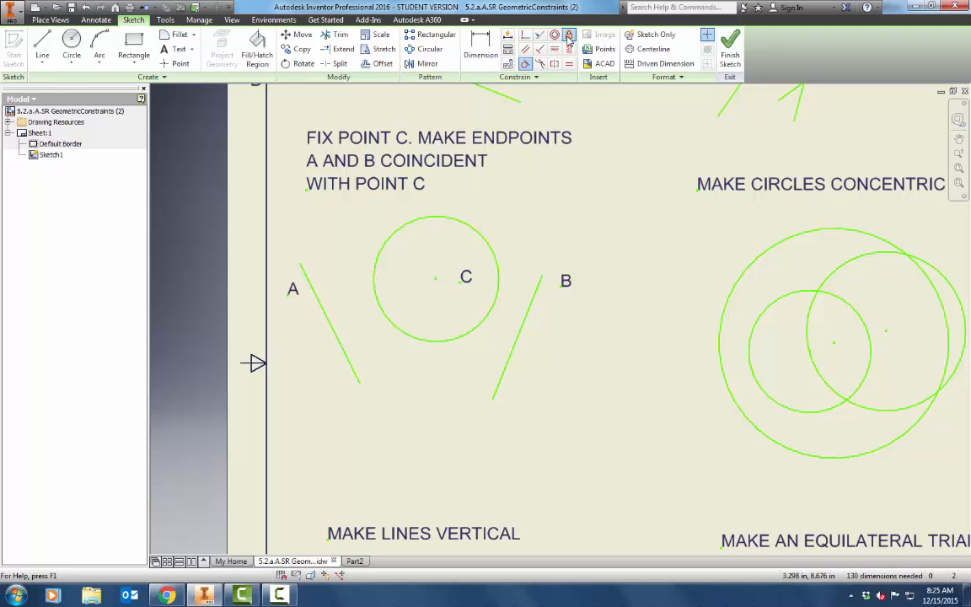
click(460, 224)
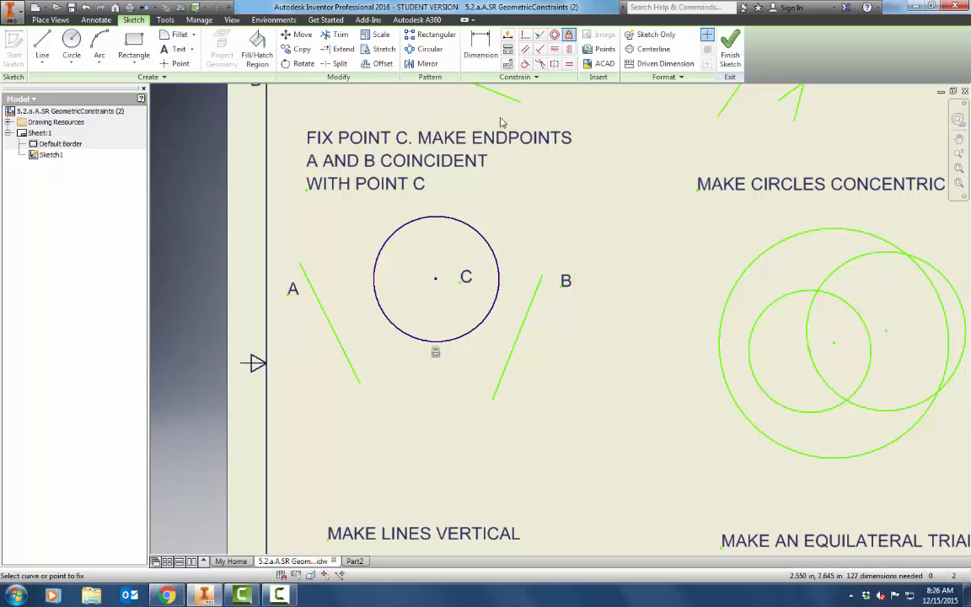
- Make line endpoints A and B coincident with fixed center point C in the FIX POINT C exercise
click(527, 37)
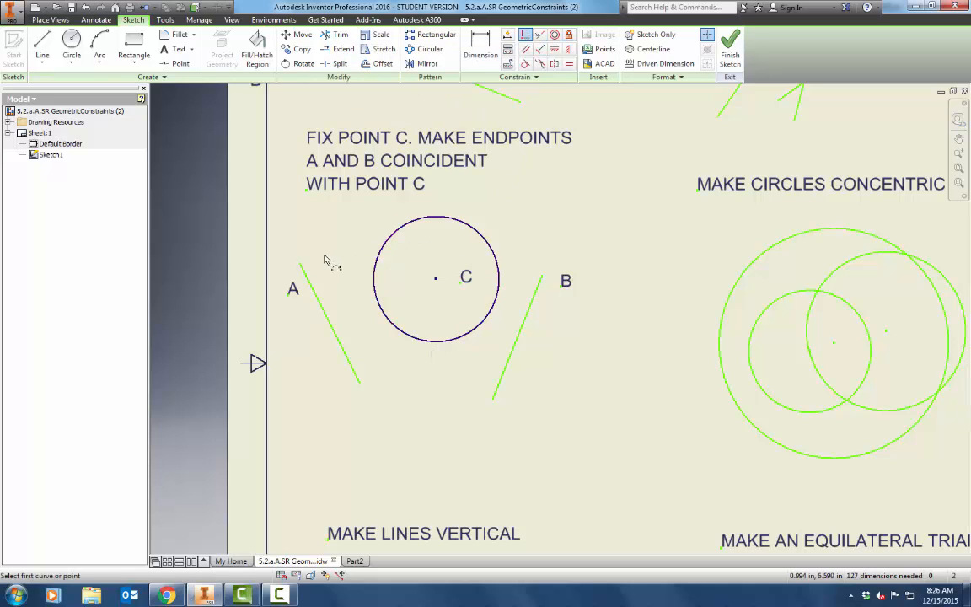
click(299, 266)
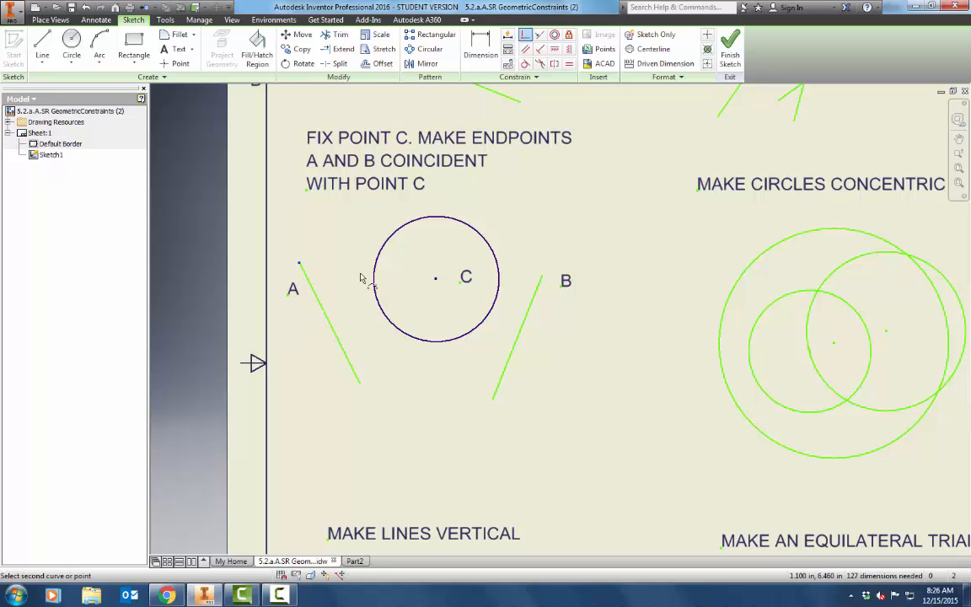
click(436, 280)
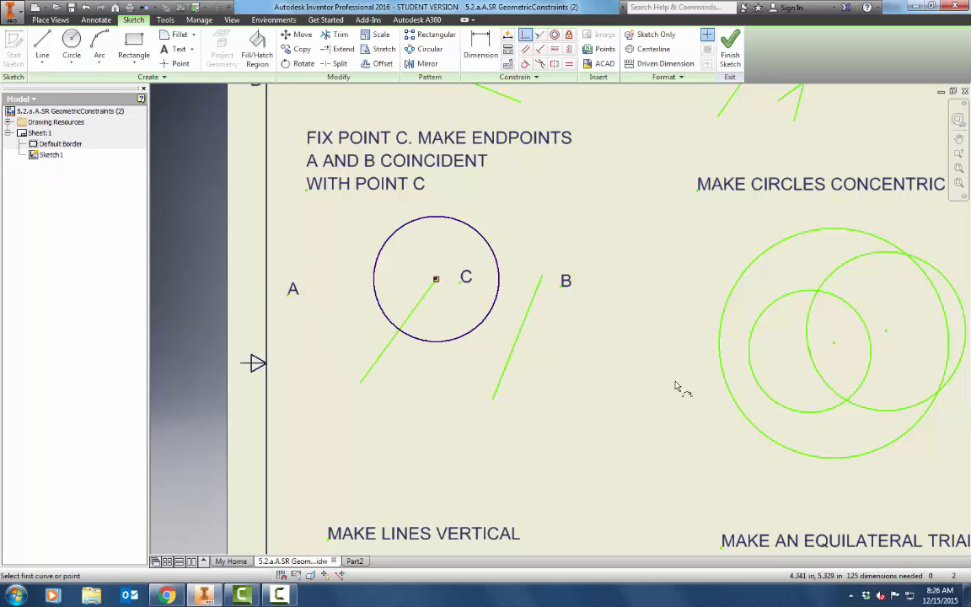
click(544, 276)
click(436, 280)
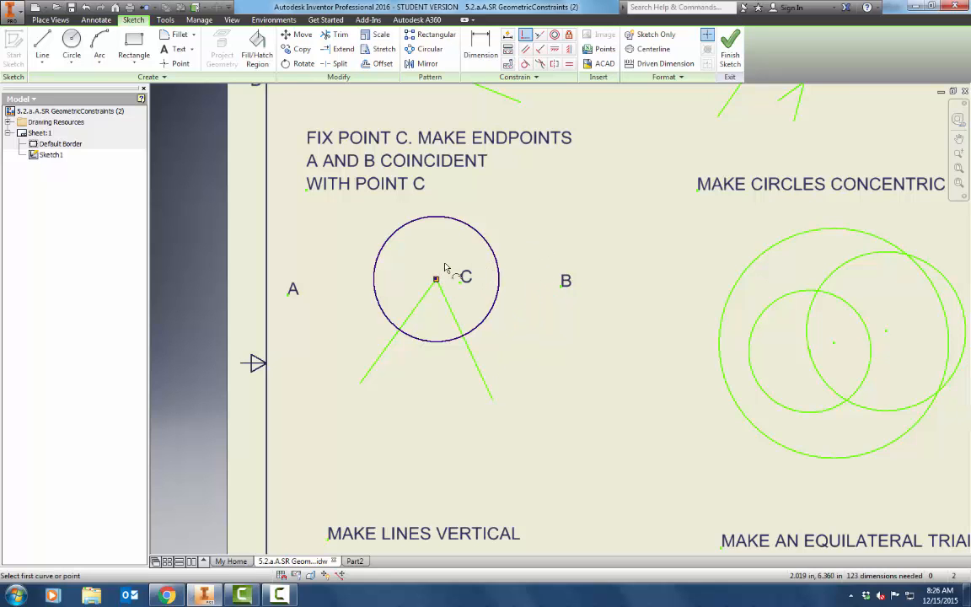
- Add the student's surname as sketch text 0.5 in high near the sheet's lower-right corner, below the circle line-up exercise
scroll(430, 282, down, 3)
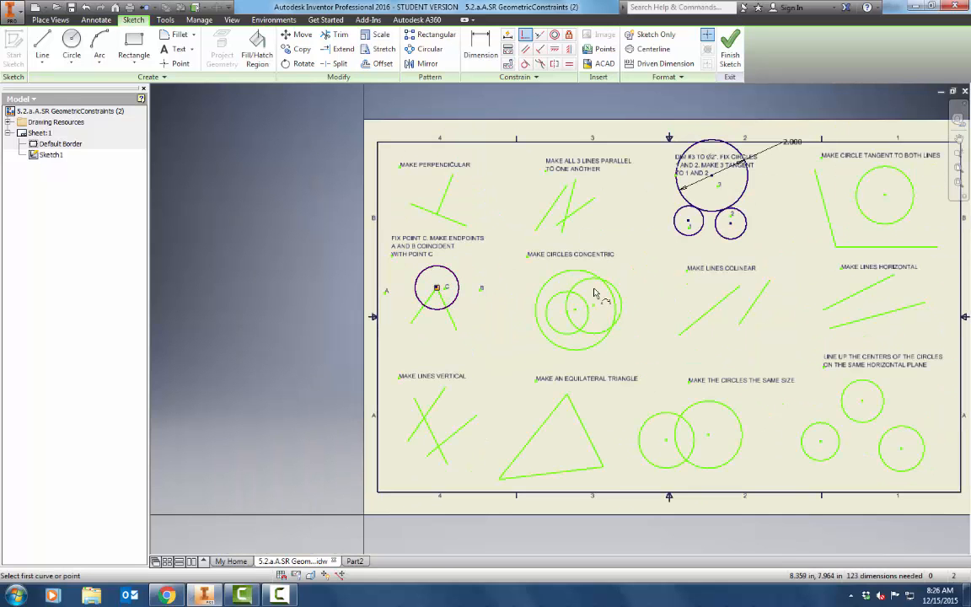
click(959, 168)
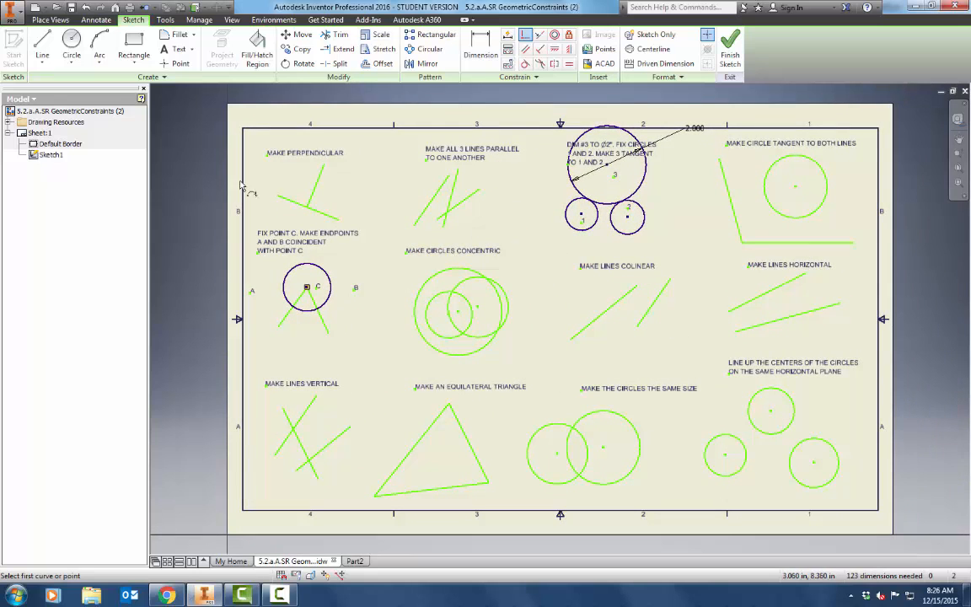
click(180, 50)
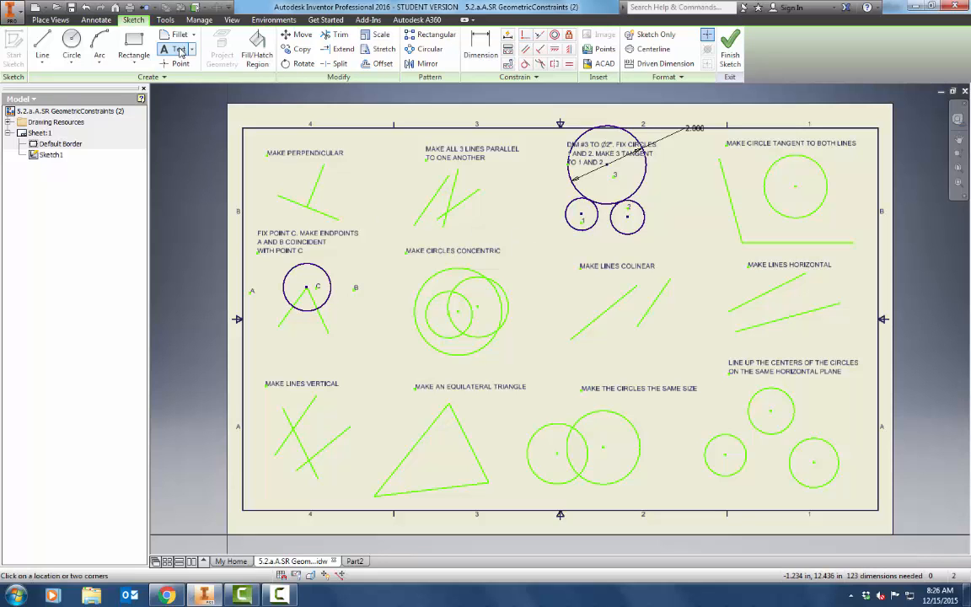
drag(673, 487, 782, 506)
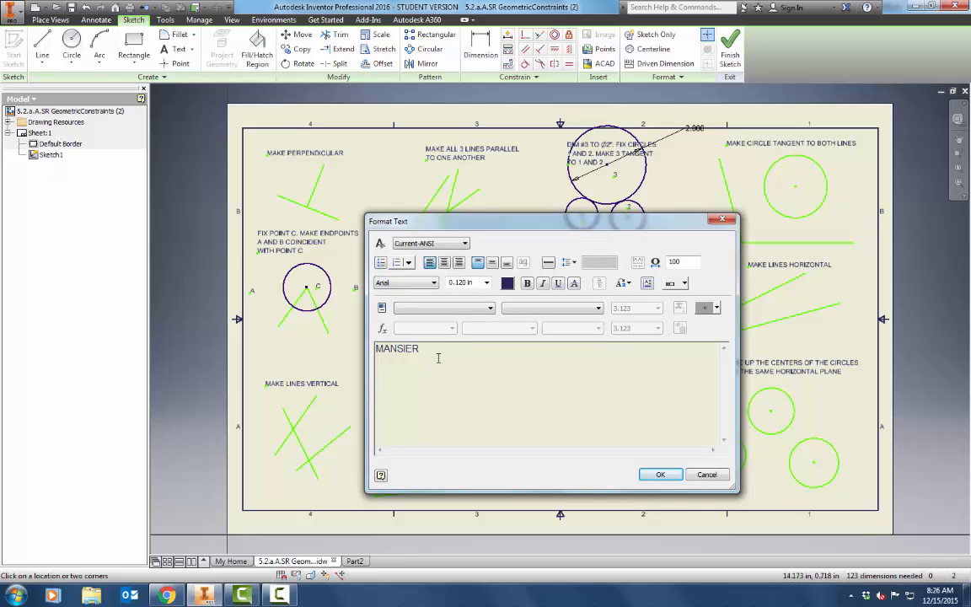
key(ctrl+a)
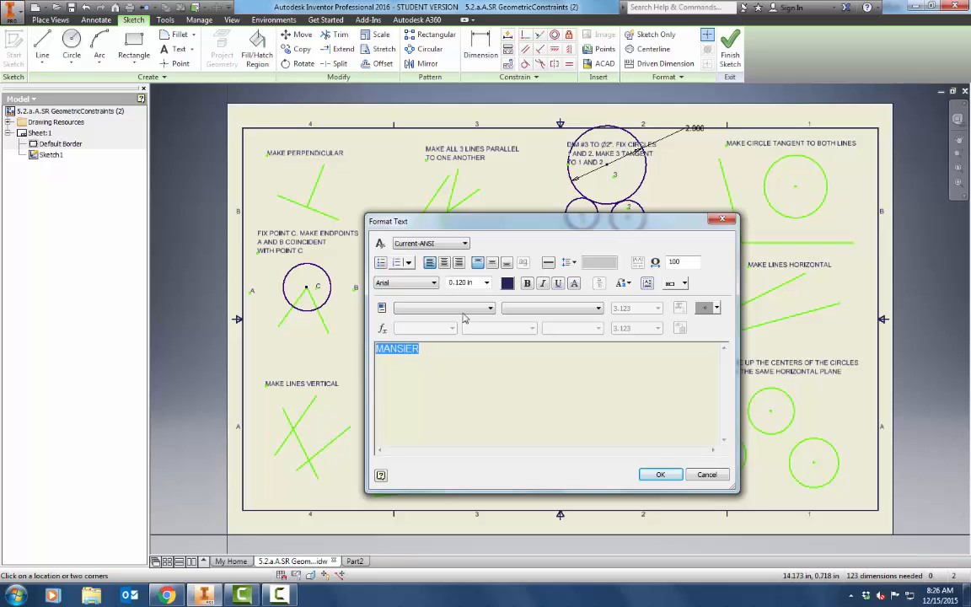
click(475, 283)
text(.5)
key(Return)
key(Escape)
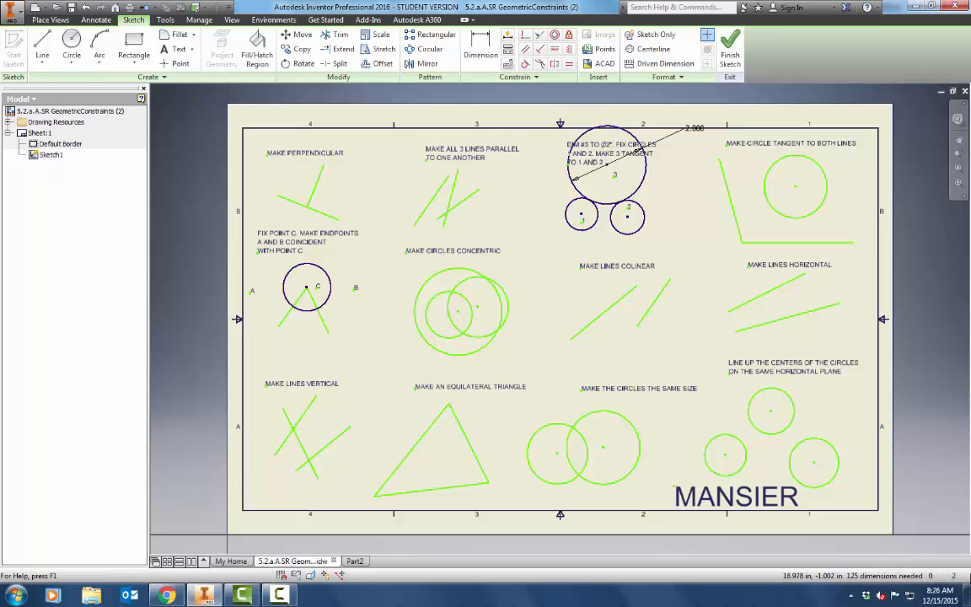
- Finish the sketch and save a copy of the drawing as the PDF file 5.2.a.A.SR GeometricConstraints (2) in Downloads
click(729, 48)
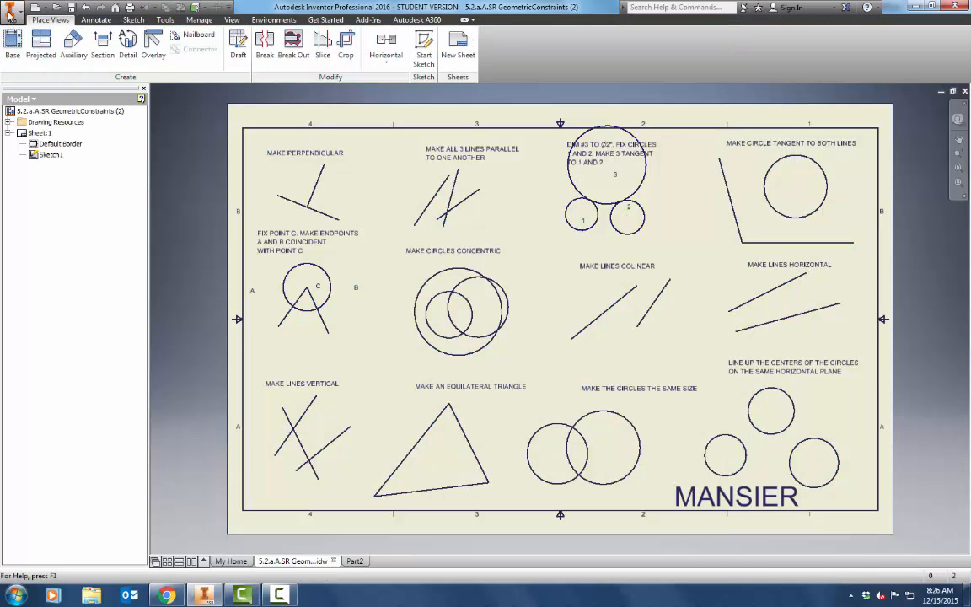
click(10, 13)
mouse_move(38, 135)
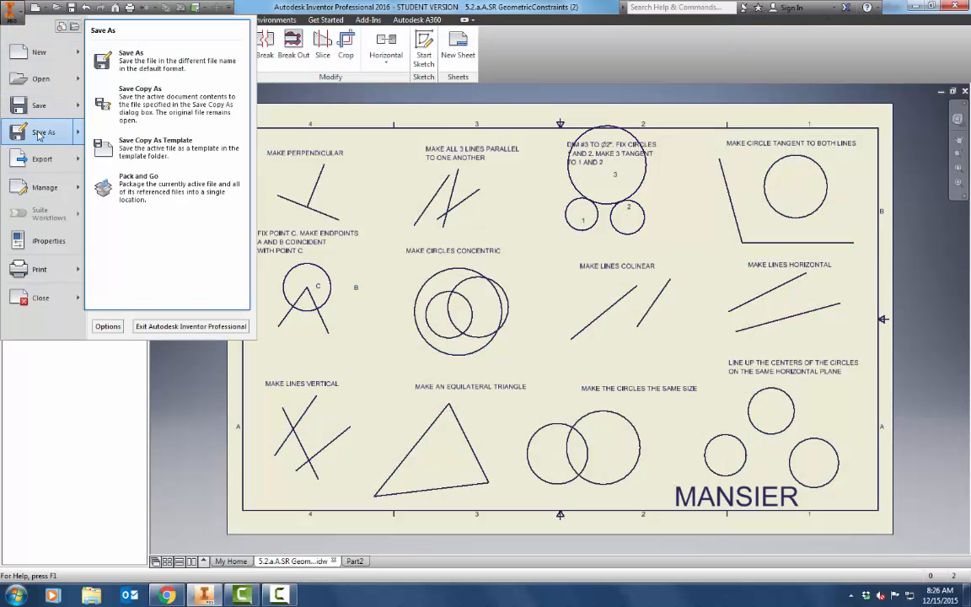
click(140, 99)
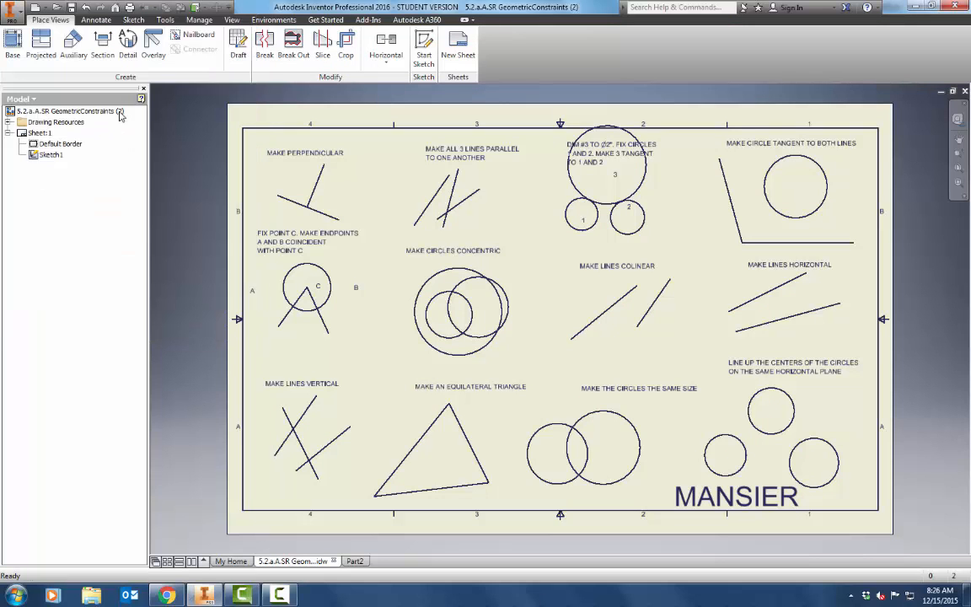
click(509, 411)
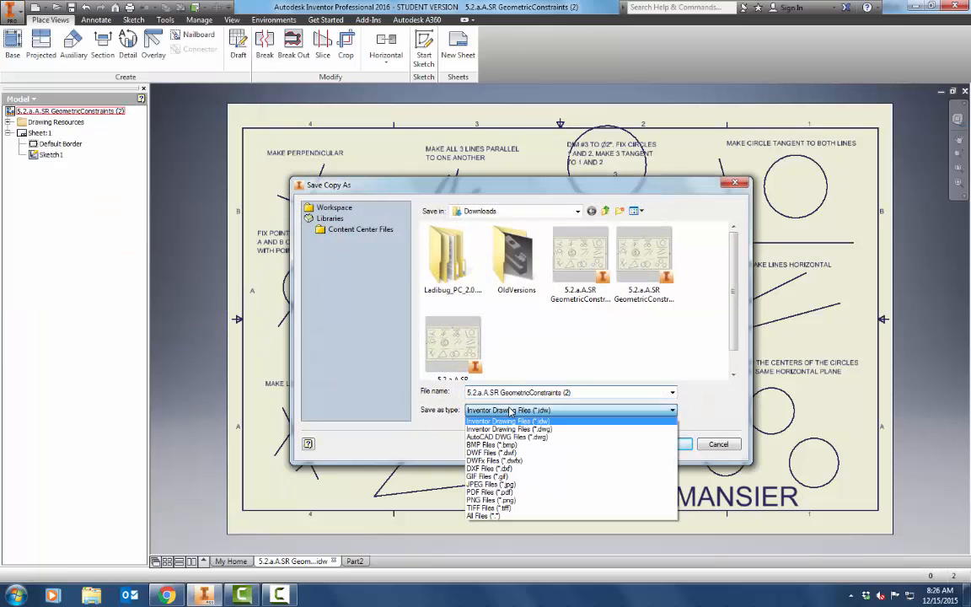
click(488, 491)
click(669, 444)
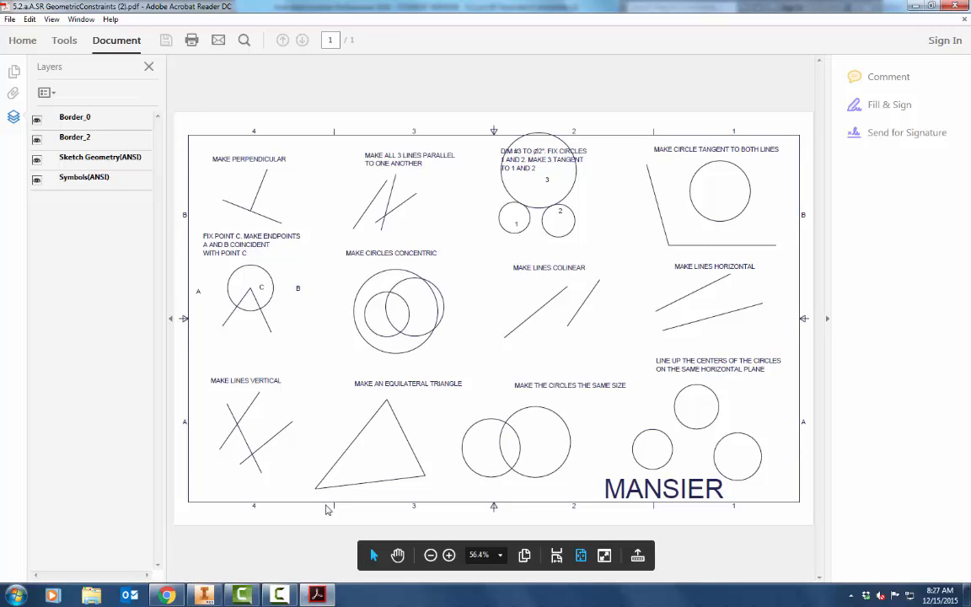
- Switch to the Activity 5.2a assignment page in Chrome and review the Conclusion Questions and submission details below the AFTER image
click(167, 595)
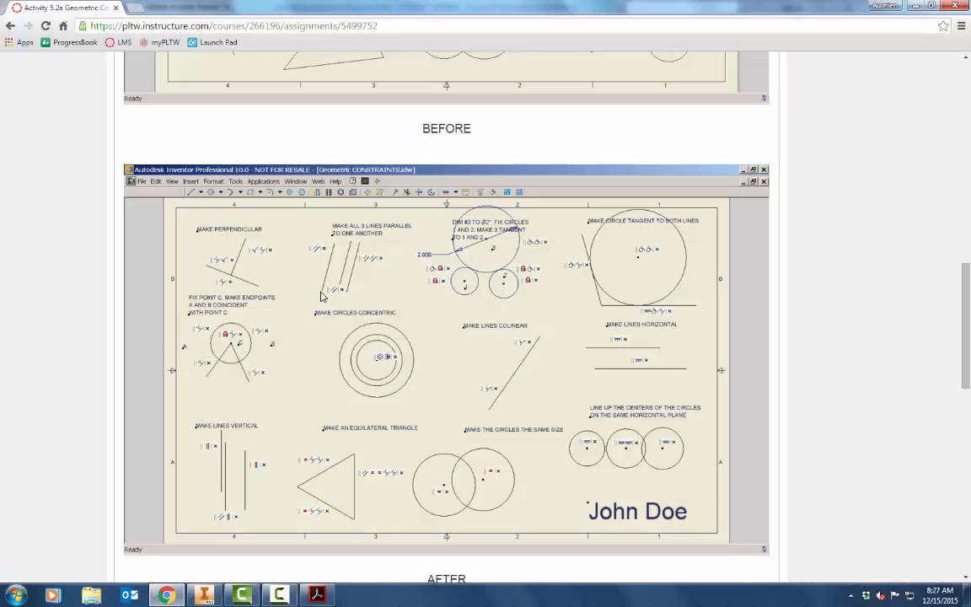
scroll(325, 296, down, 5)
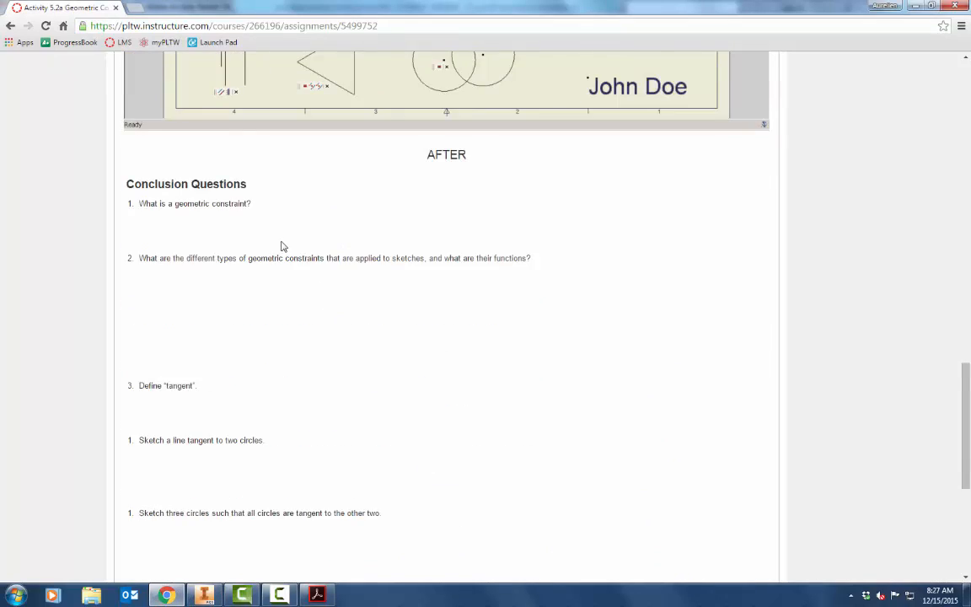
scroll(295, 236, down, 1)
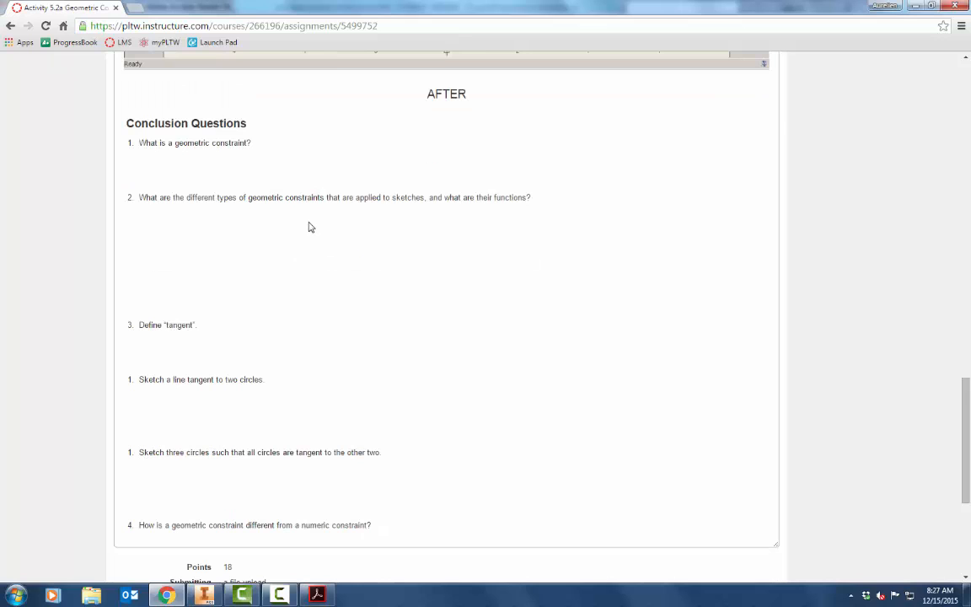
scroll(287, 139, down, 1)
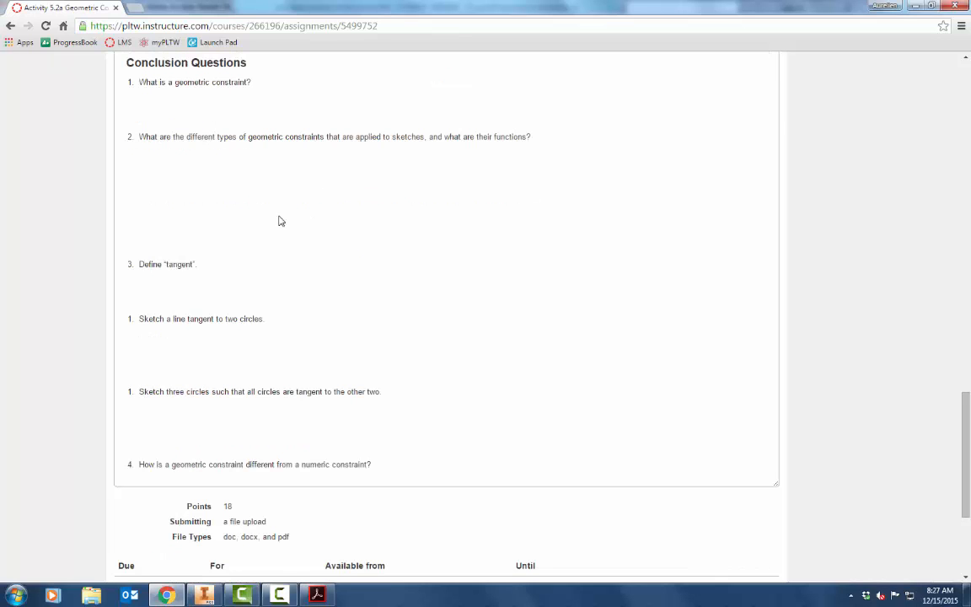